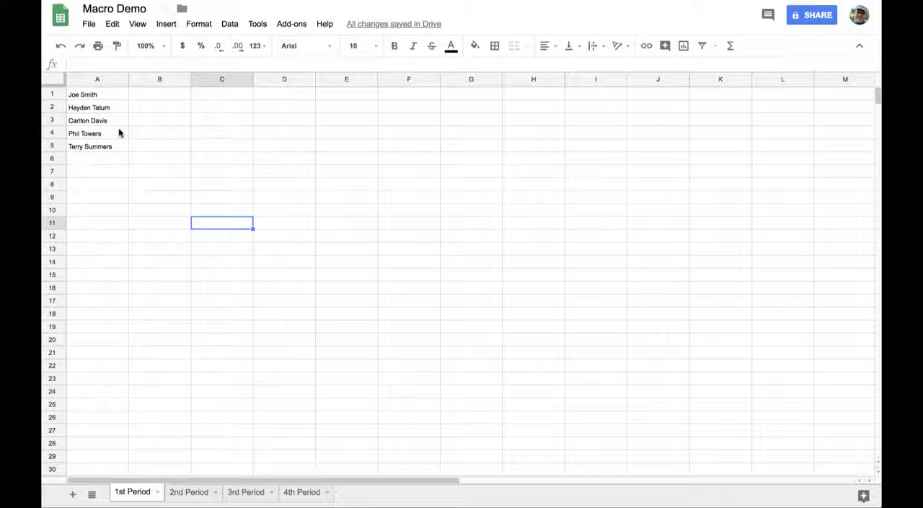
Copy the student names in A1:A5 of the 1st Period sheet and clear those cells.
left_click_drag(104, 97, 108, 149)
key("ctrl+c")
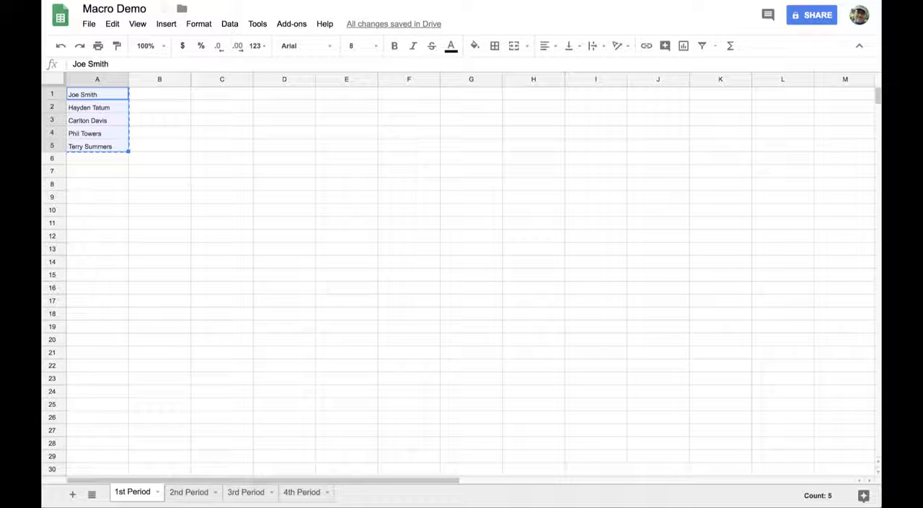
key("Delete")
left_click(236, 175)
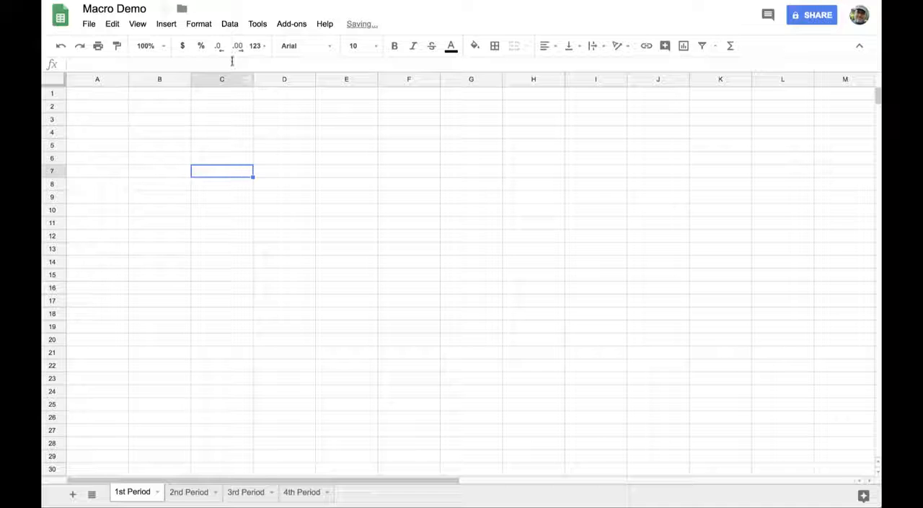
Start recording a new macro with absolute references.
left_click(257, 24)
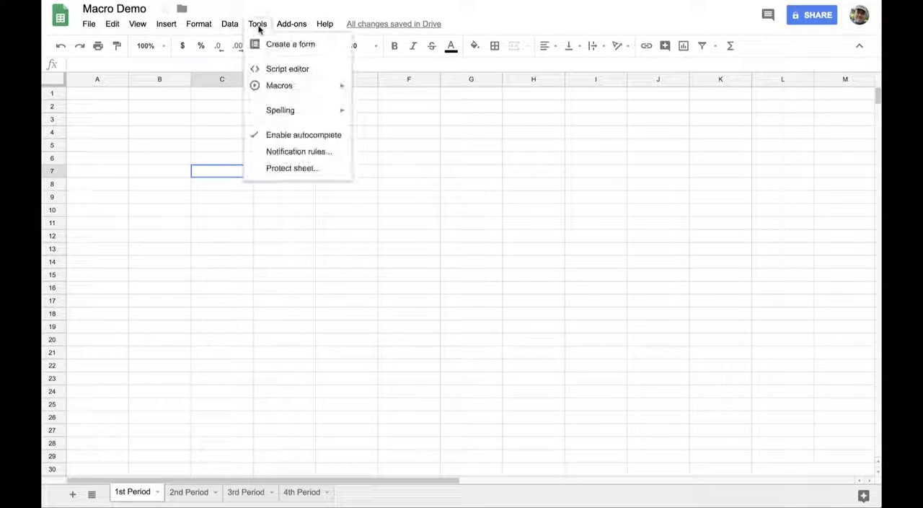
mouse_move(291, 88)
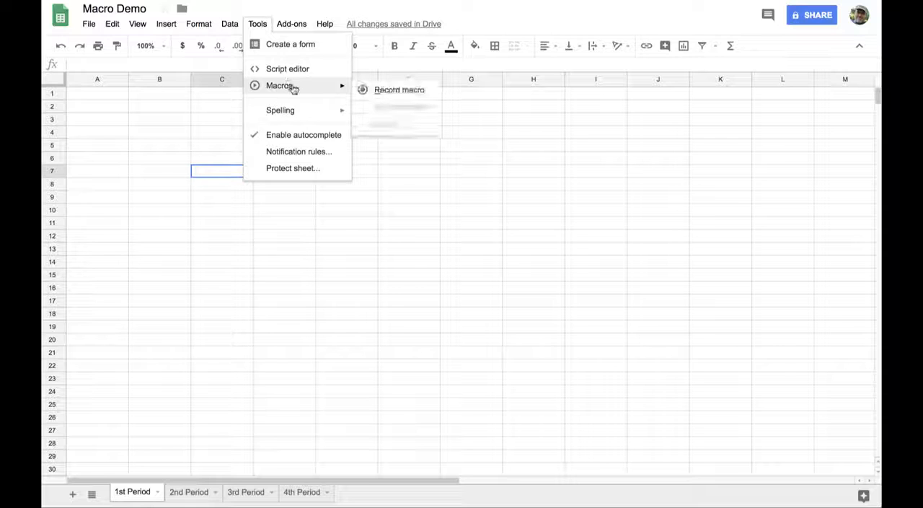
left_click(405, 96)
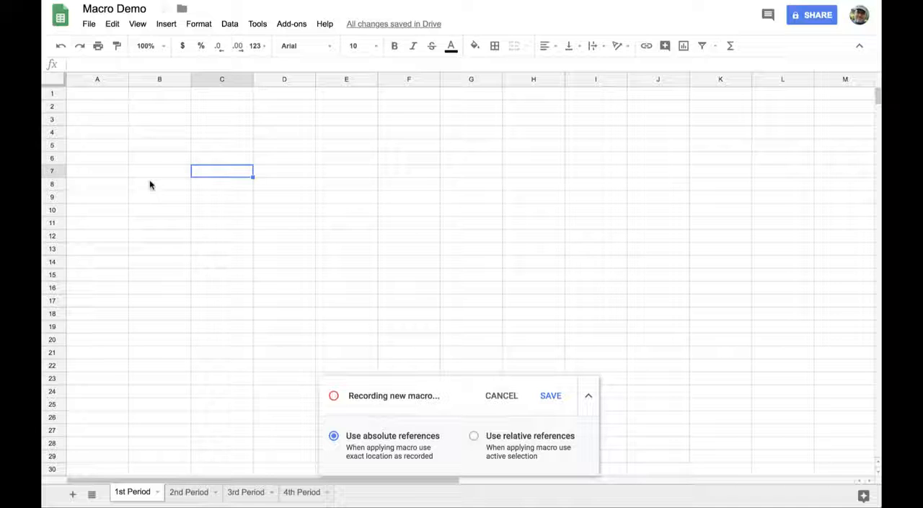
Paste the copied names at A1 and split them into first- and last-name columns using Space as the separator.
left_click(93, 99)
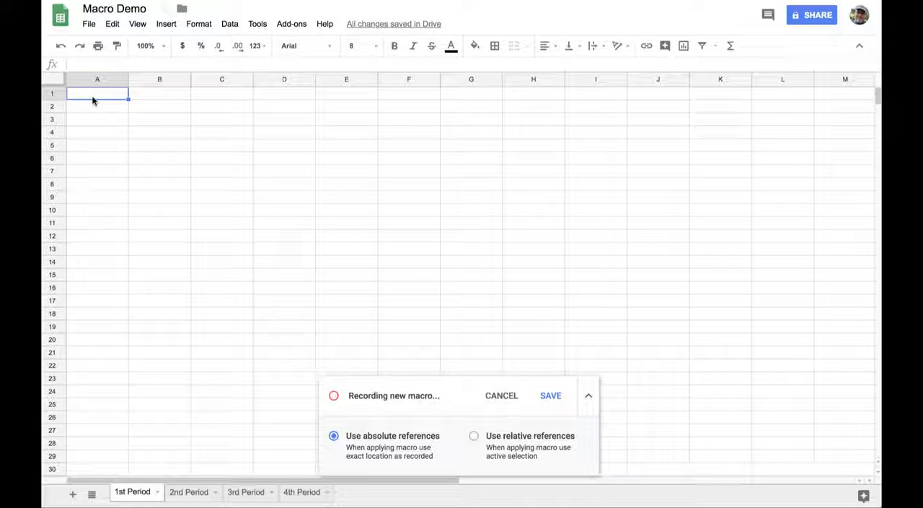
key("ctrl+v")
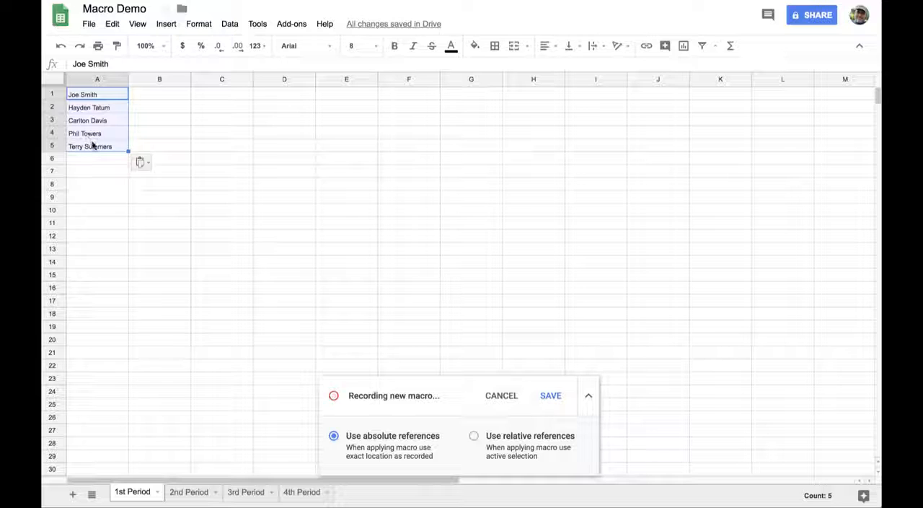
left_click(141, 162)
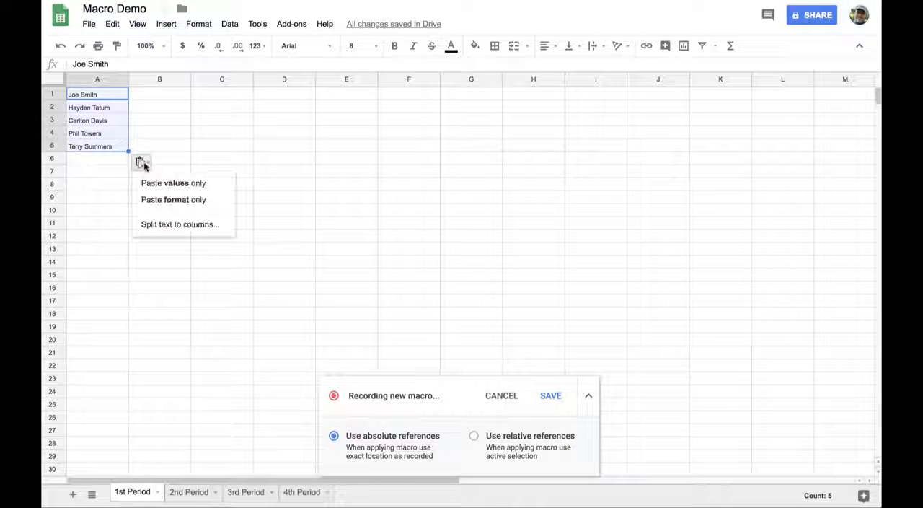
left_click(174, 225)
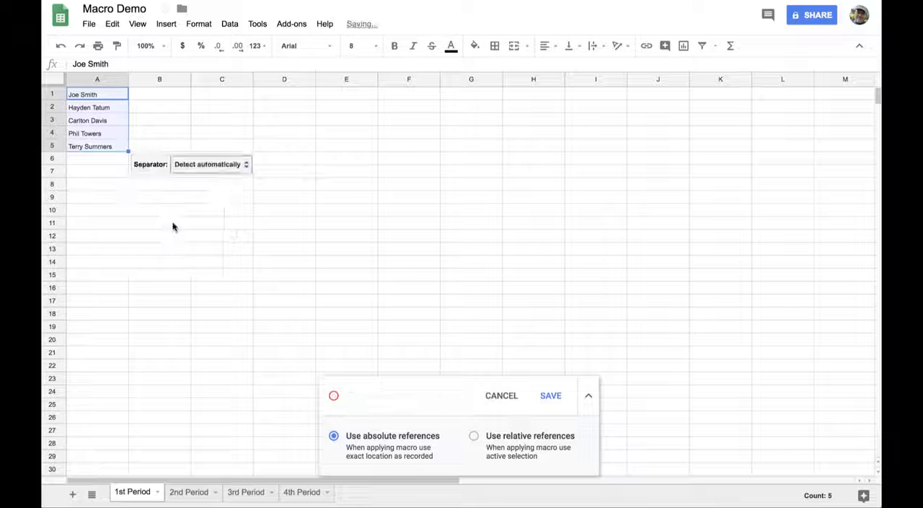
left_click(212, 167)
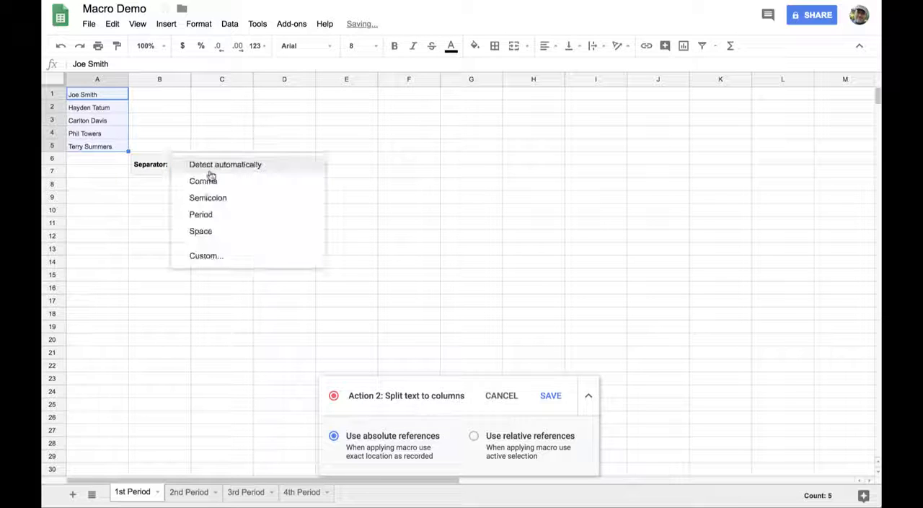
left_click(215, 234)
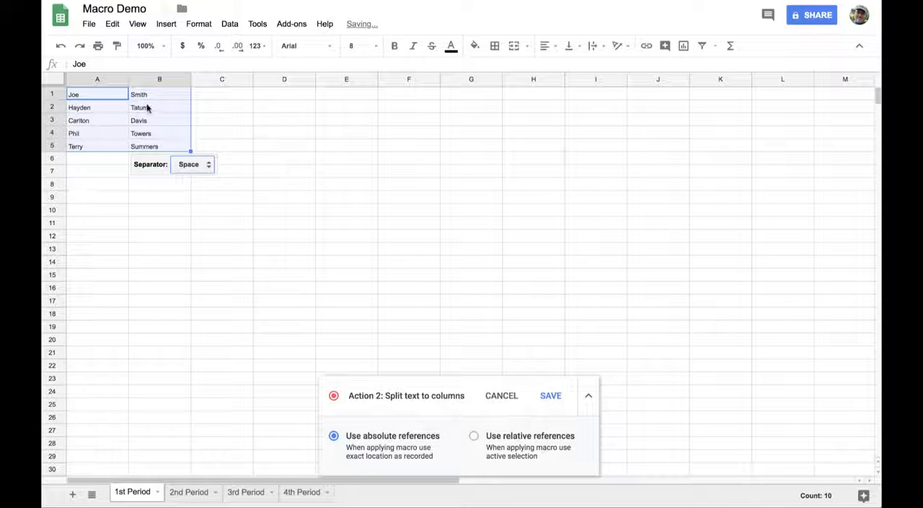
left_click(202, 108)
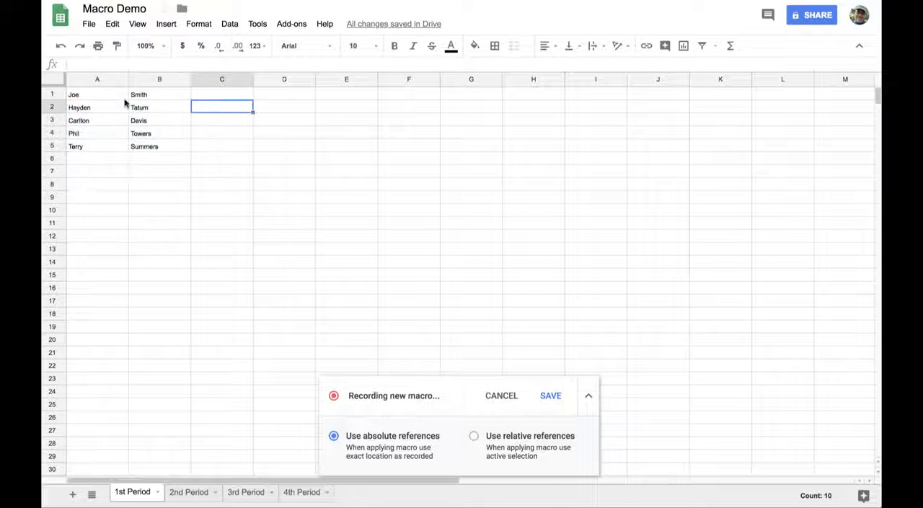
Insert one empty row above row 1 for the headers.
left_click(53, 94)
right_click(56, 95)
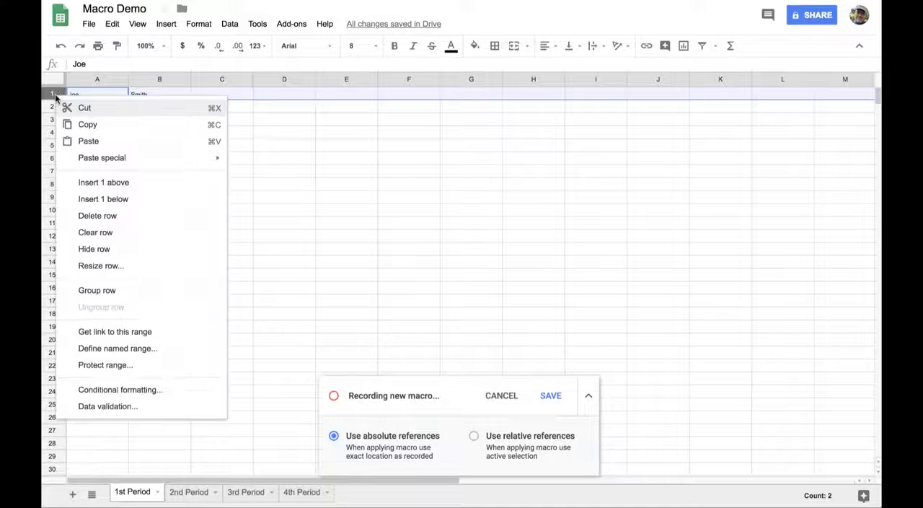
left_click(127, 189)
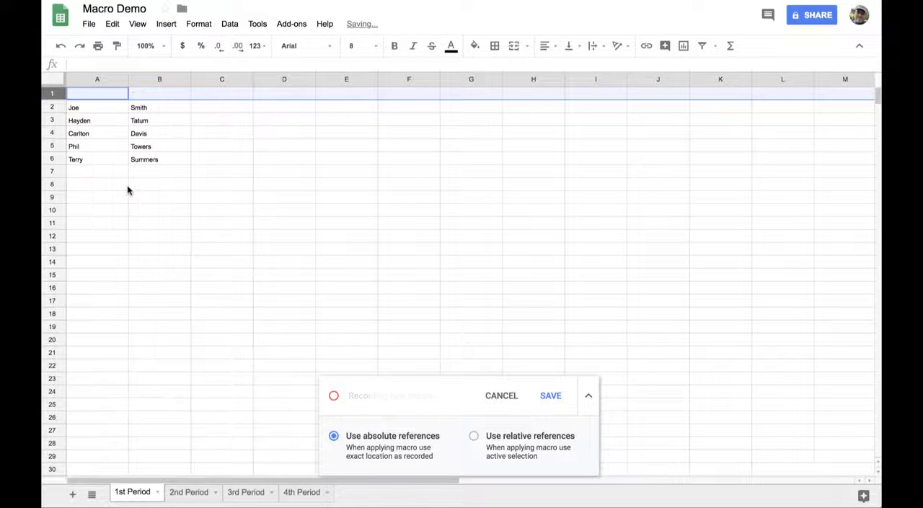
Enter the headers First Name in A1 and Last Name in B1.
left_click(101, 96)
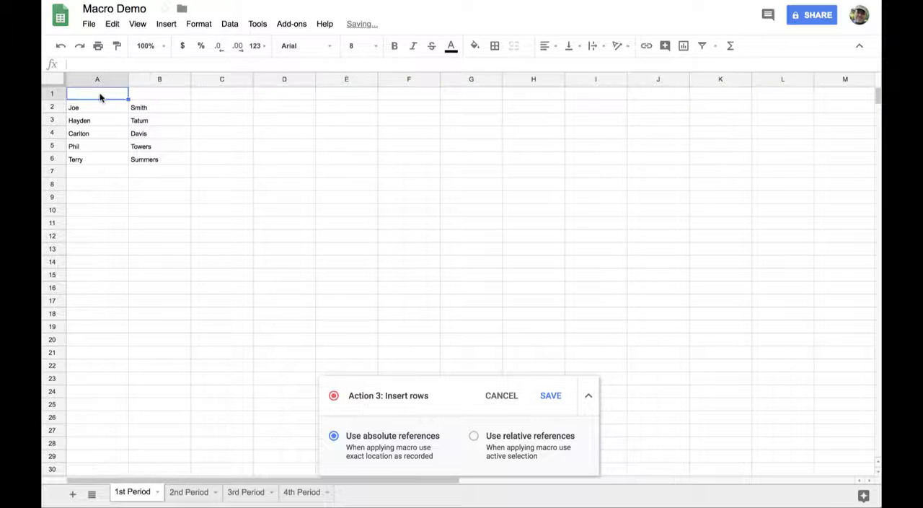
type("First Name")
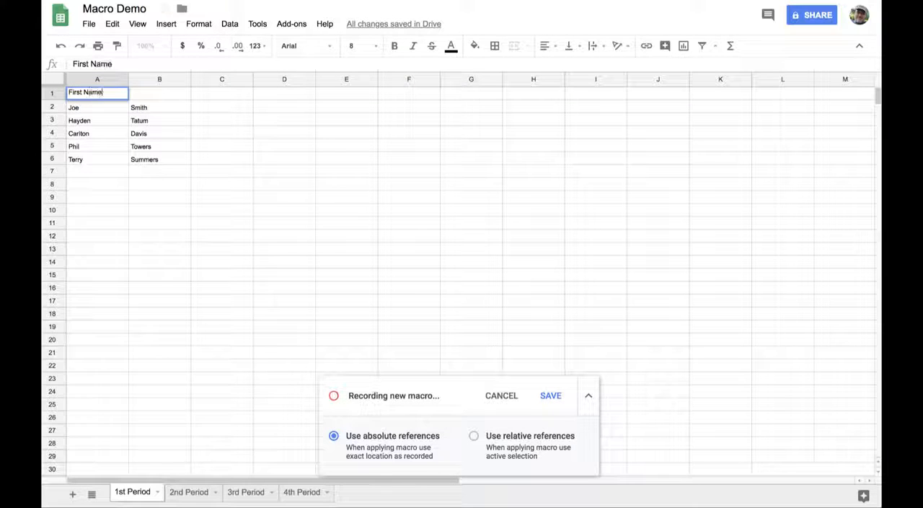
key("Tab")
type("Last Na")
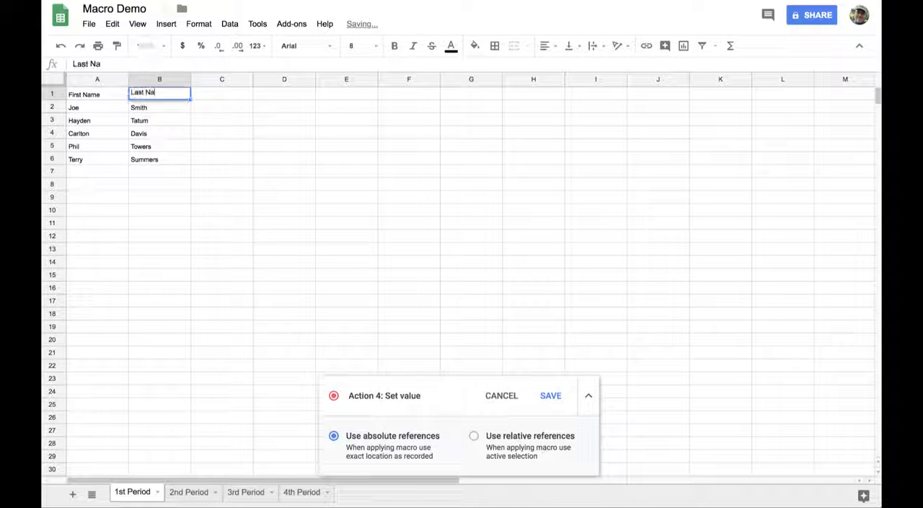
type("me")
key("Tab")
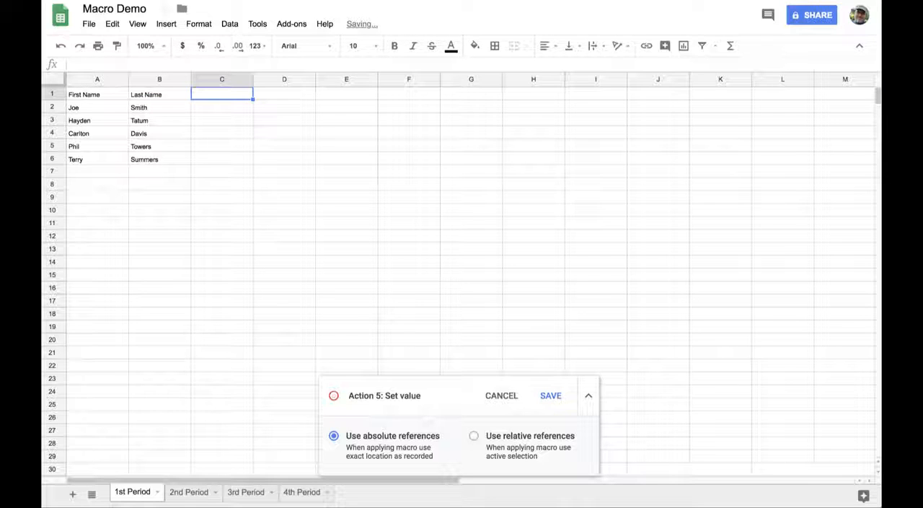
Enter Assignment 1 in C1 and autofill the series across to Assignment 5 in G1.
type("Assign")
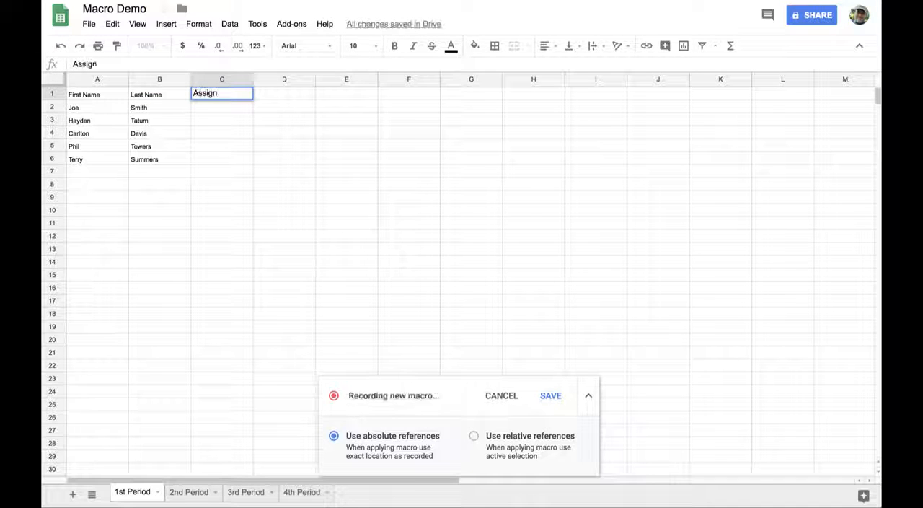
type("ment 1")
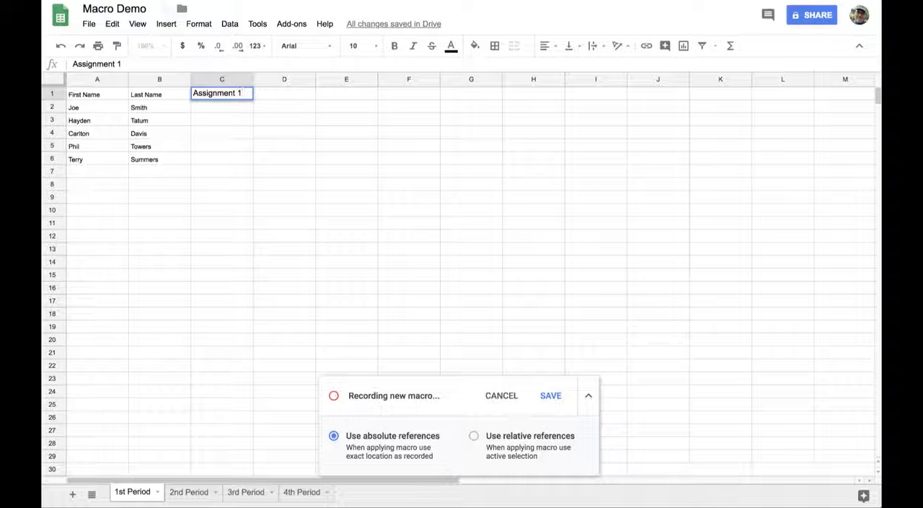
left_click(229, 150)
left_click(249, 96)
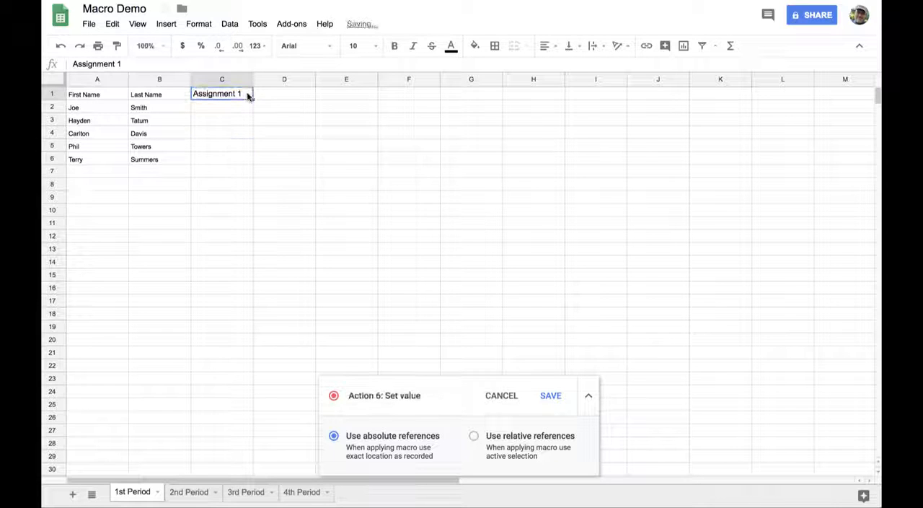
left_click_drag(252, 99, 463, 109)
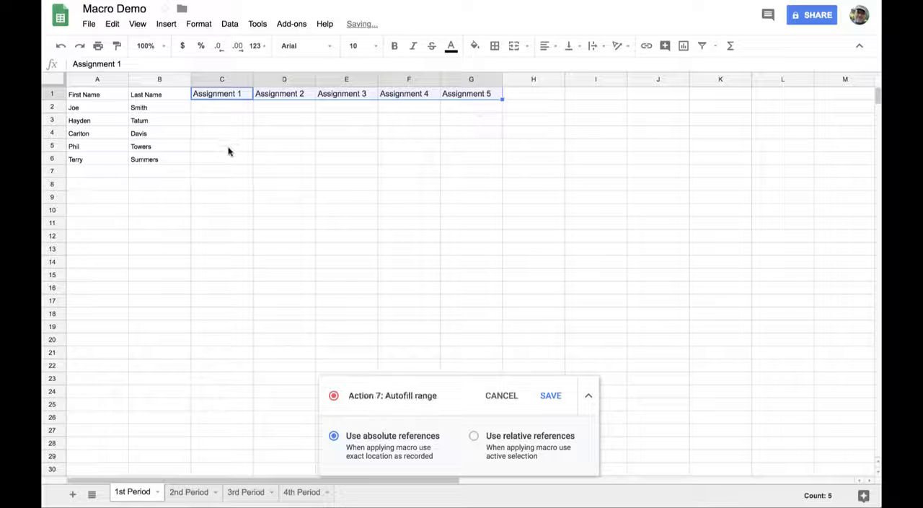
Insert checkboxes in C2:G6 for every student and assignment.
left_click_drag(223, 108, 462, 161)
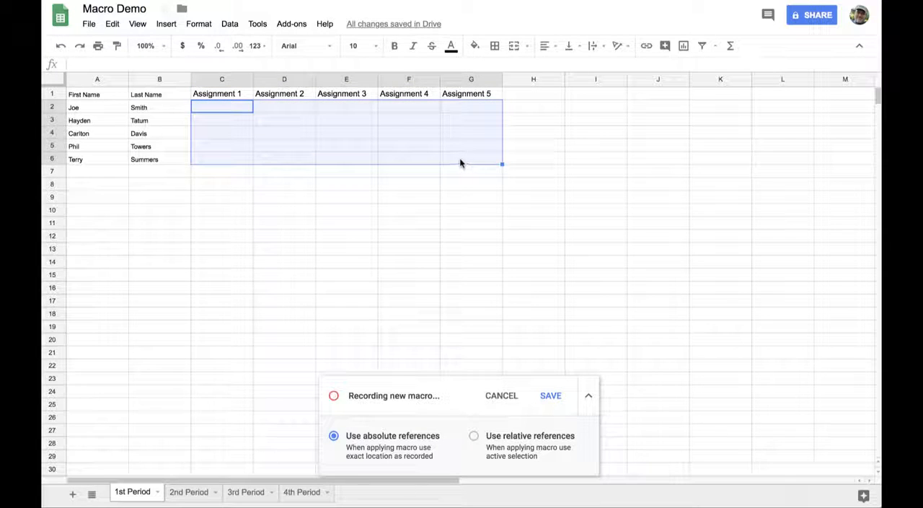
left_click(165, 25)
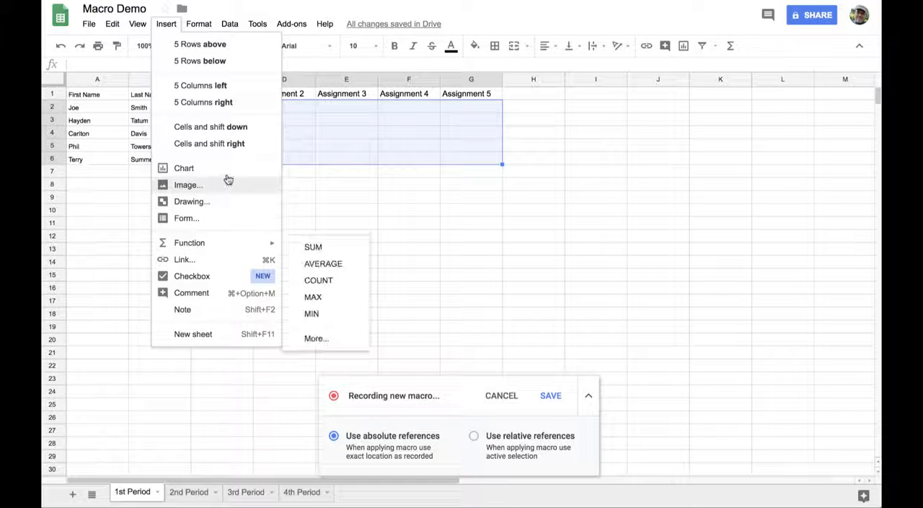
left_click(228, 276)
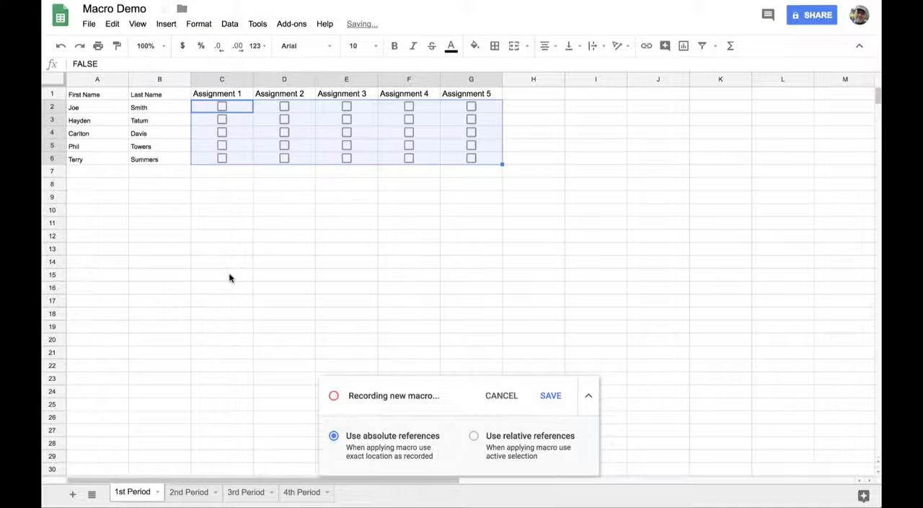
left_click(226, 272)
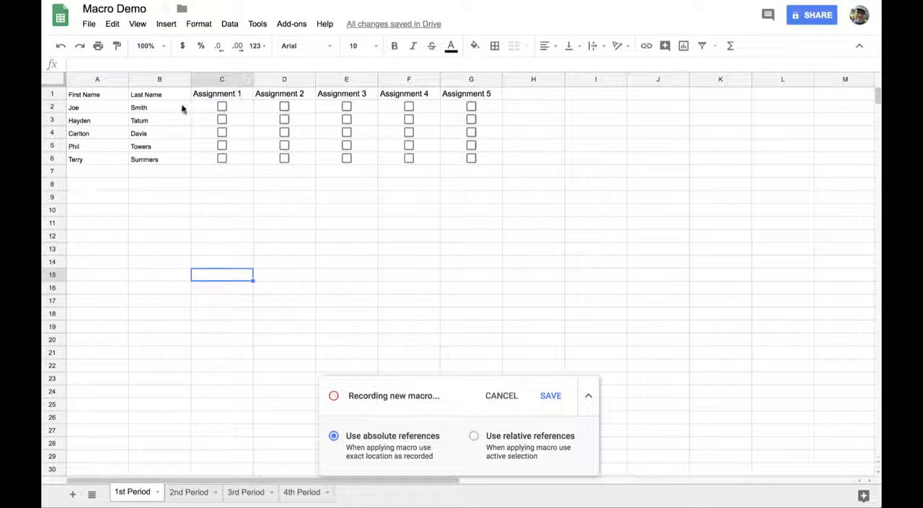
Set the font of the whole table A1:G6 to Muli at size 14.
left_click_drag(90, 96, 463, 160)
left_click(317, 46)
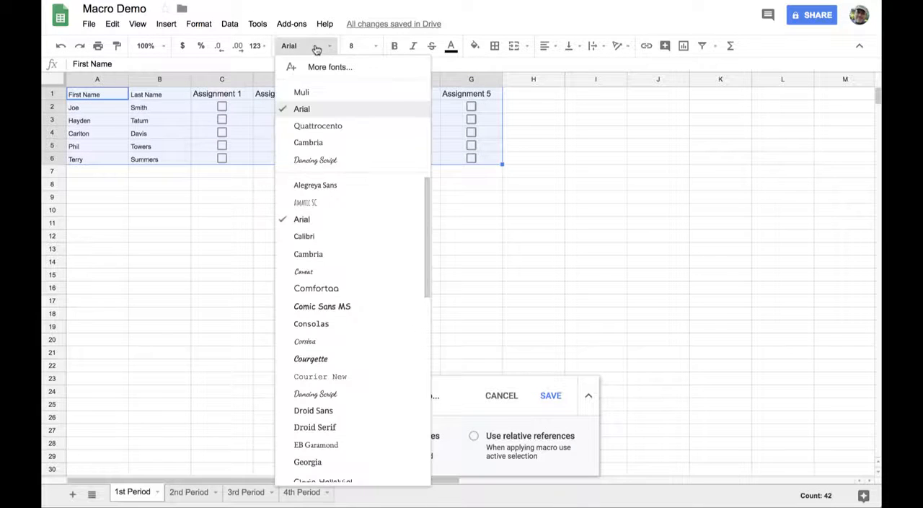
left_click(318, 93)
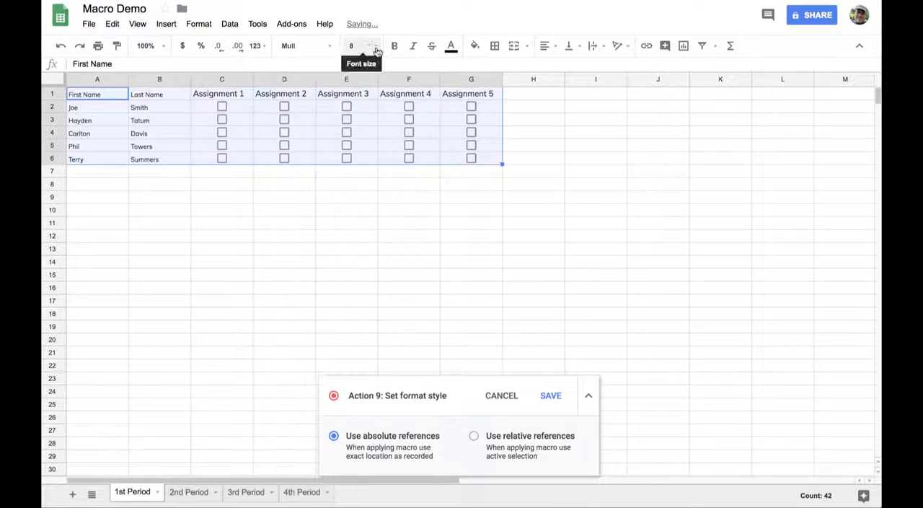
left_click(373, 46)
left_click(371, 186)
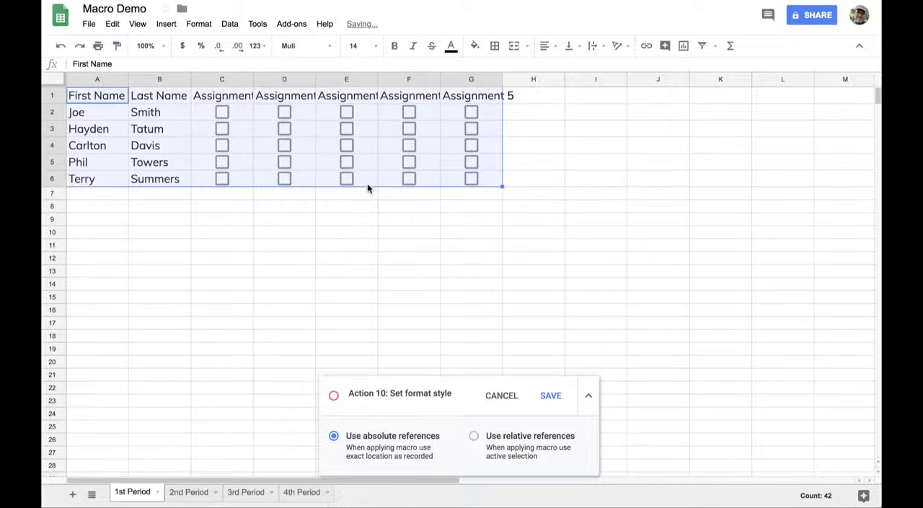
left_click(400, 252)
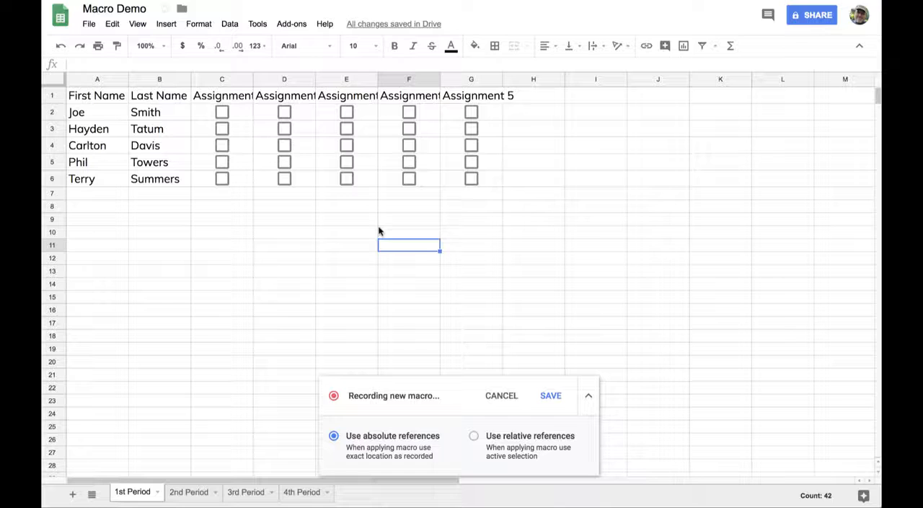
Rotate the assignment headers in C1:G1 with the Tilt up option.
left_click(238, 97)
left_click_drag(238, 98, 457, 100)
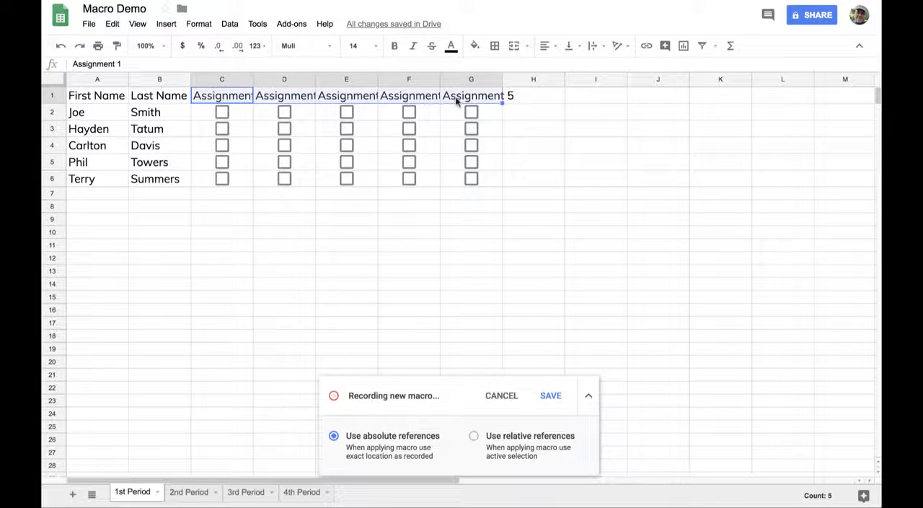
left_click(625, 52)
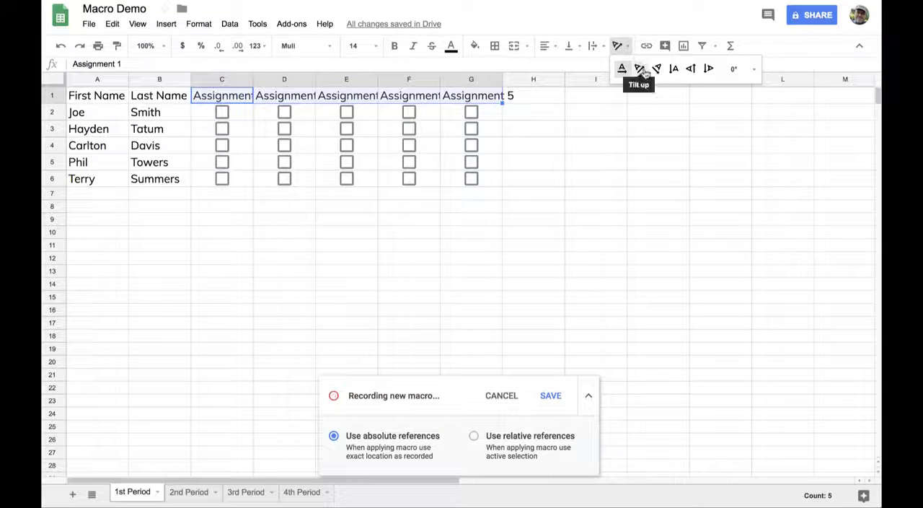
left_click(641, 69)
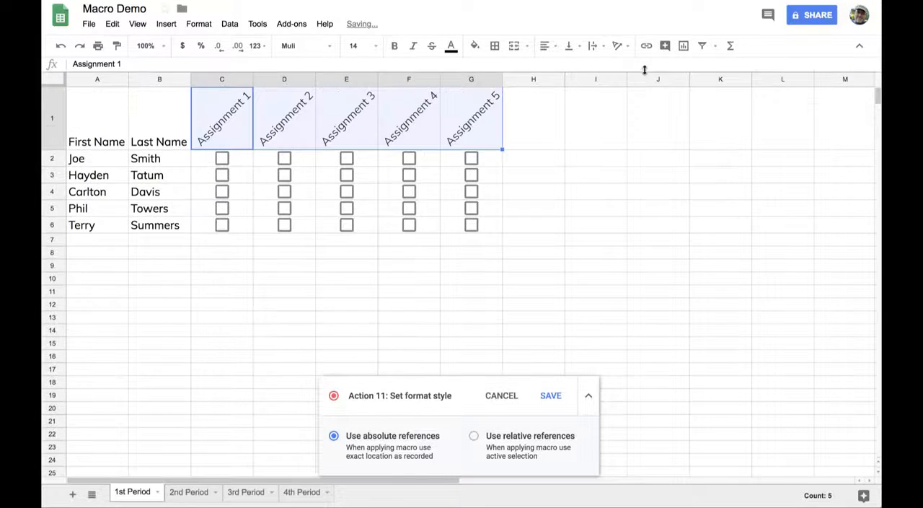
left_click(373, 317)
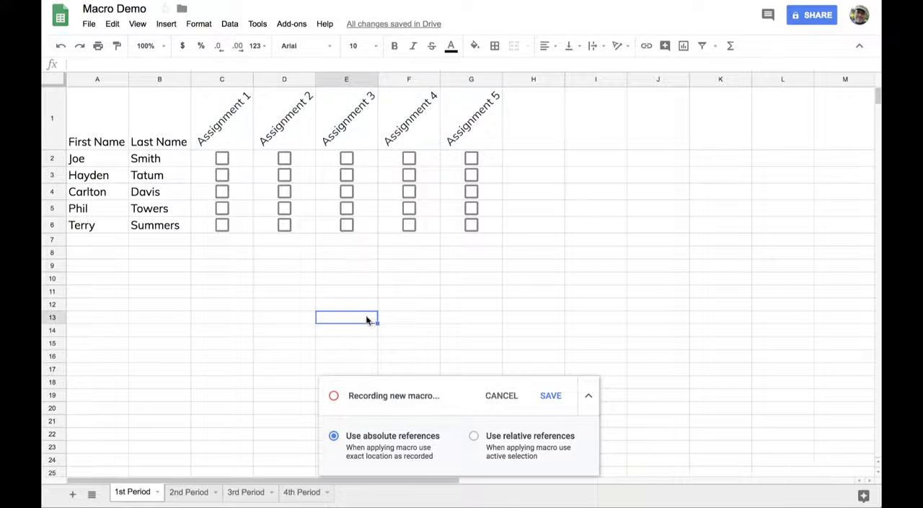
Apply all borders to the whole table A1:G6, including the tilted assignment headers.
left_click_drag(111, 136, 474, 232)
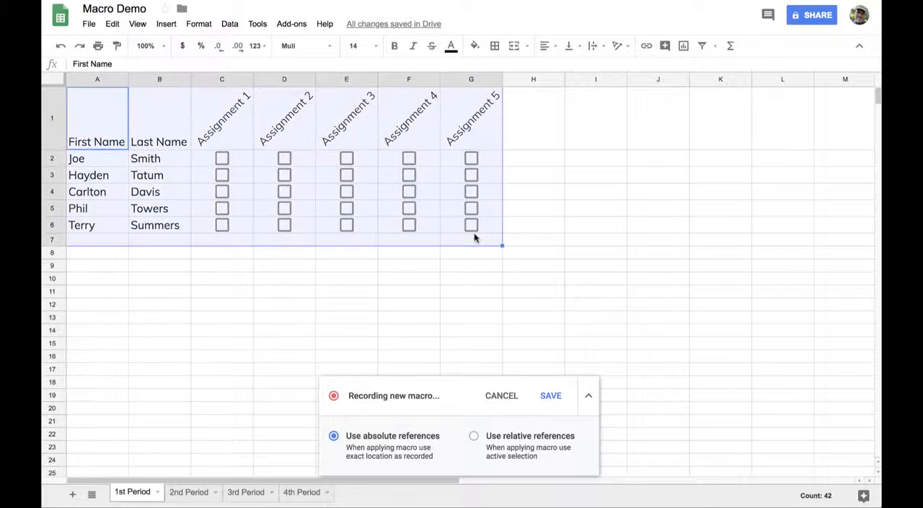
left_click(454, 226)
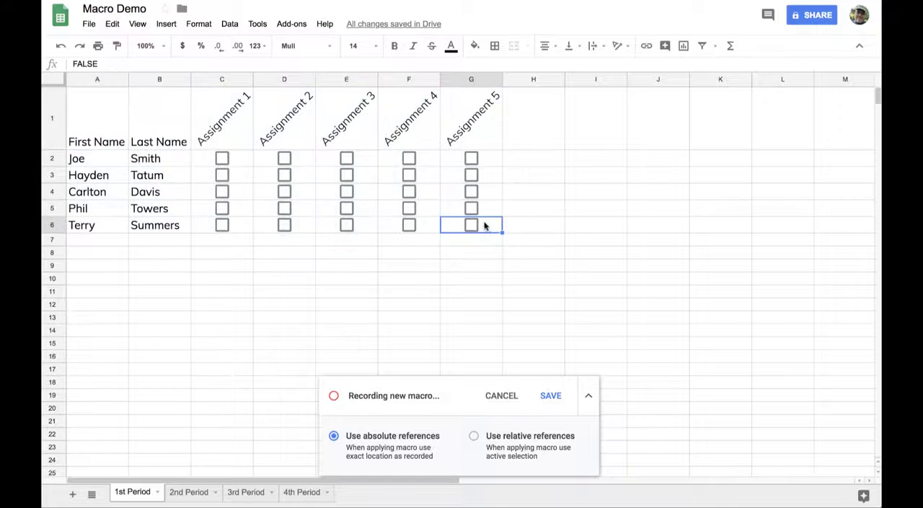
left_click(105, 119, "shift")
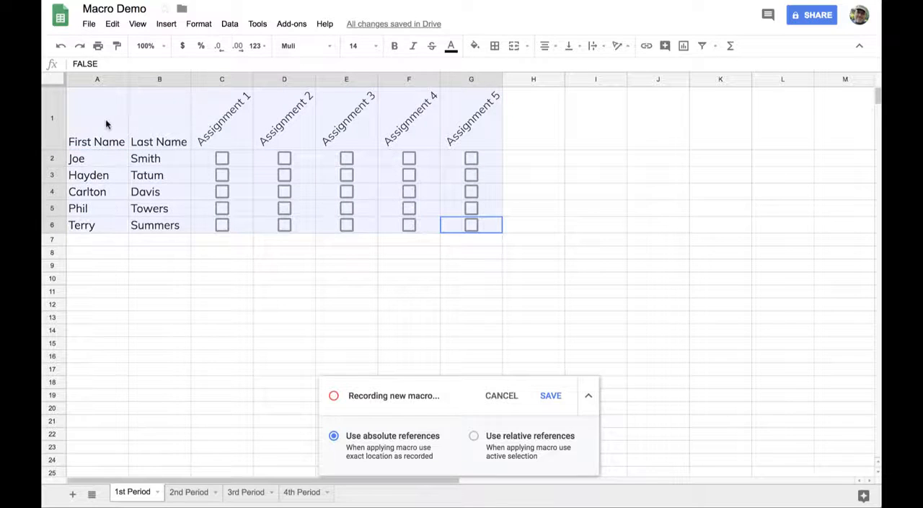
left_click(495, 46)
left_click(498, 71)
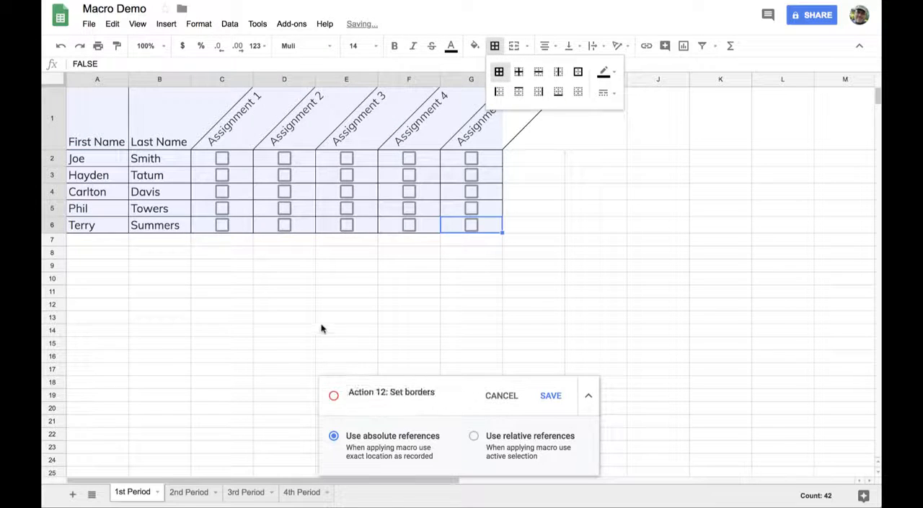
left_click(323, 323)
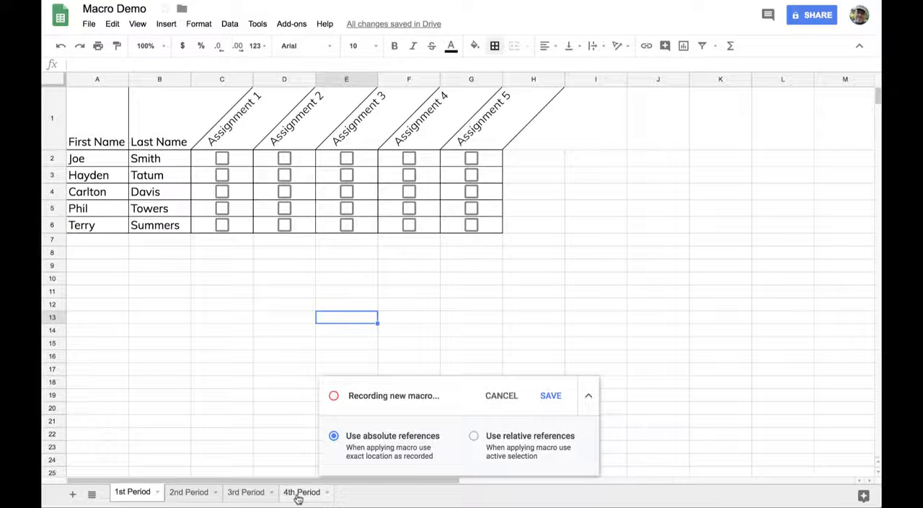
Finish the macro recording and save it under the name Create Chart of Student Assignments.
left_click(550, 396)
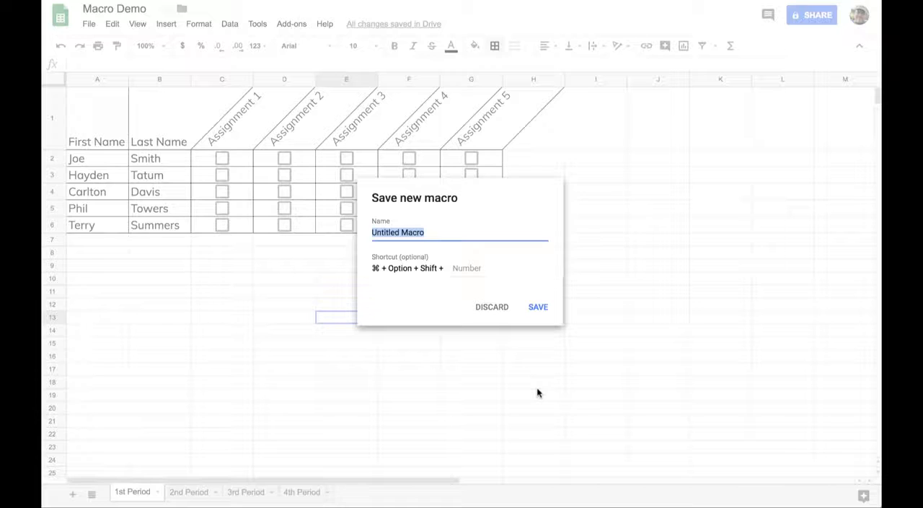
type("Create Chart")
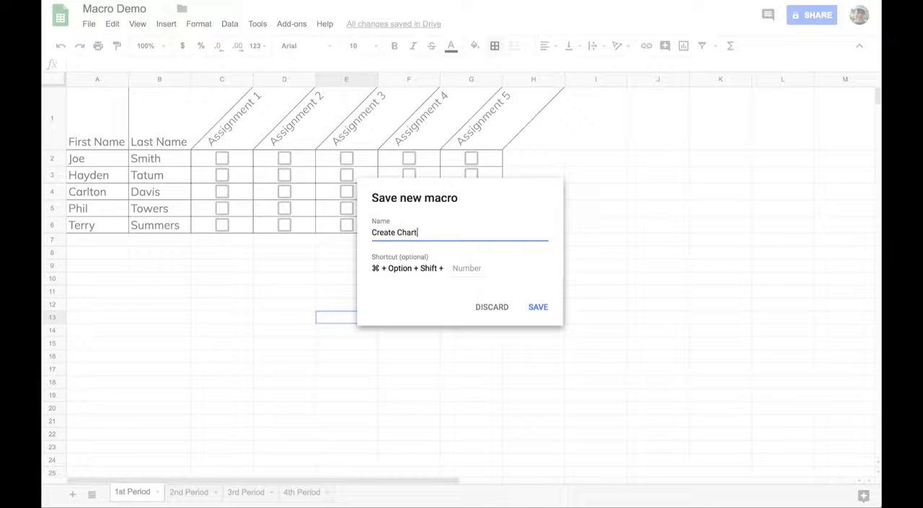
type(" of Student Assignments")
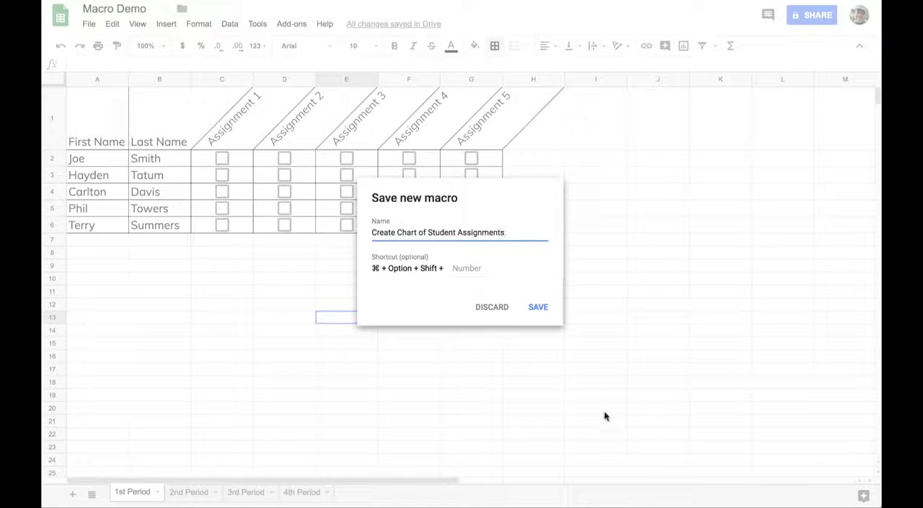
left_click(537, 307)
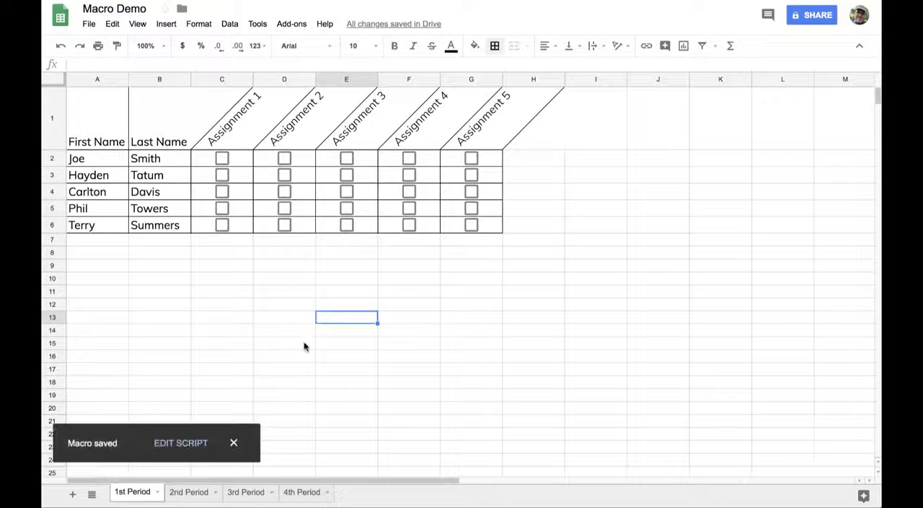
Paste the student names into A1 of the 2nd Period sheet and run the Create Chart of Student Assignments macro, continuing to its authorization.
left_click(188, 492)
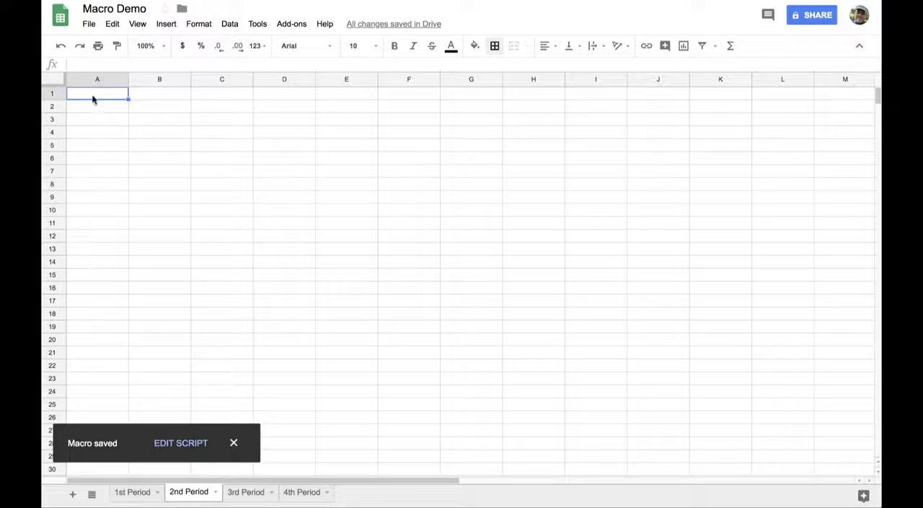
type("Joe Smith Hayden Tatum Carlton Davis Phil Towers Terry Summers")
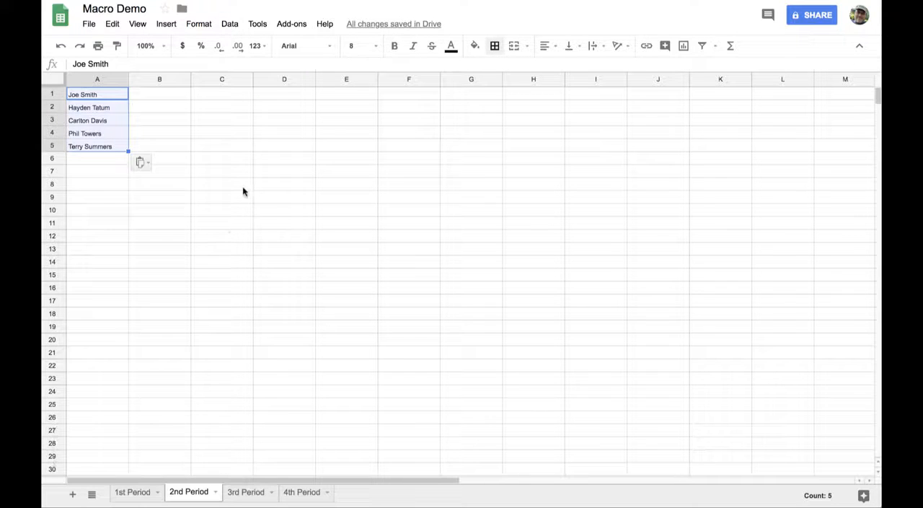
left_click(258, 23)
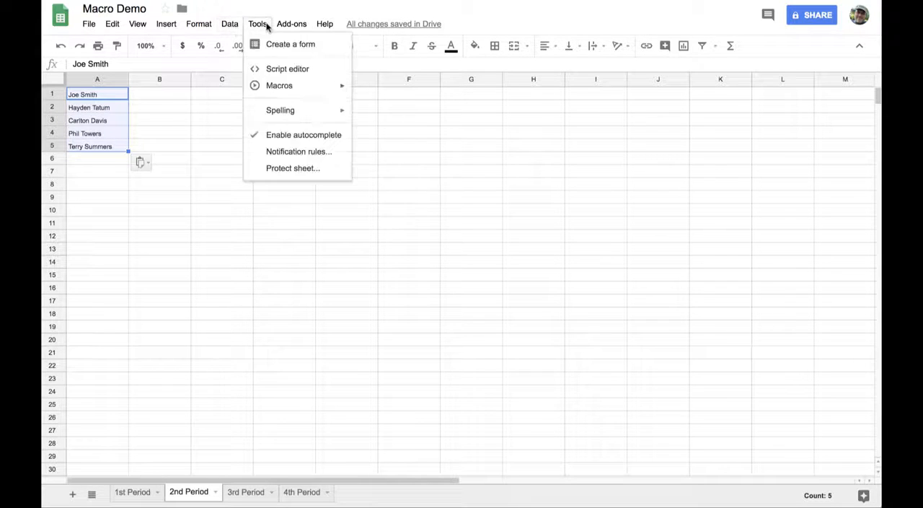
mouse_move(302, 86)
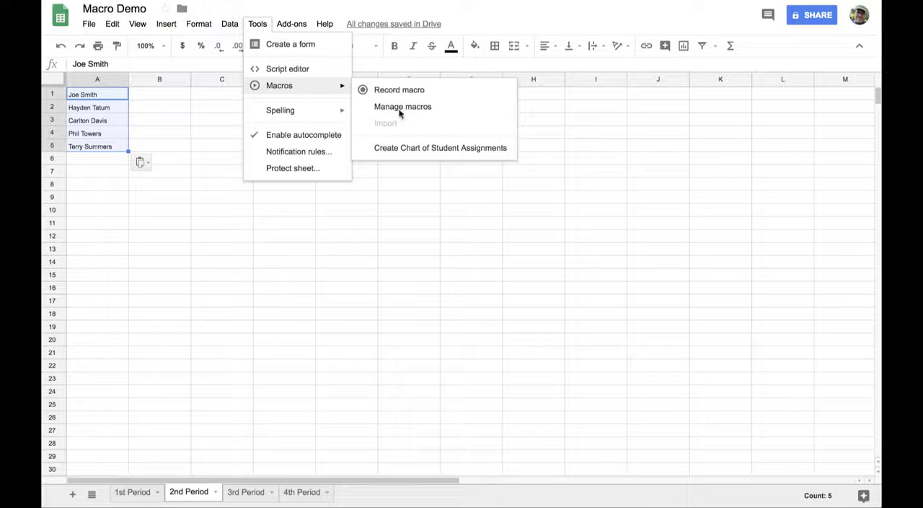
left_click(431, 150)
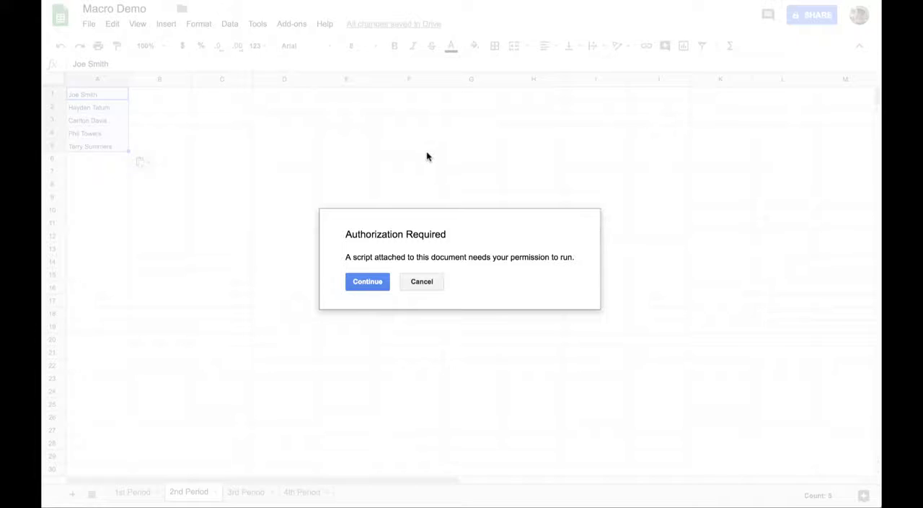
left_click(369, 282)
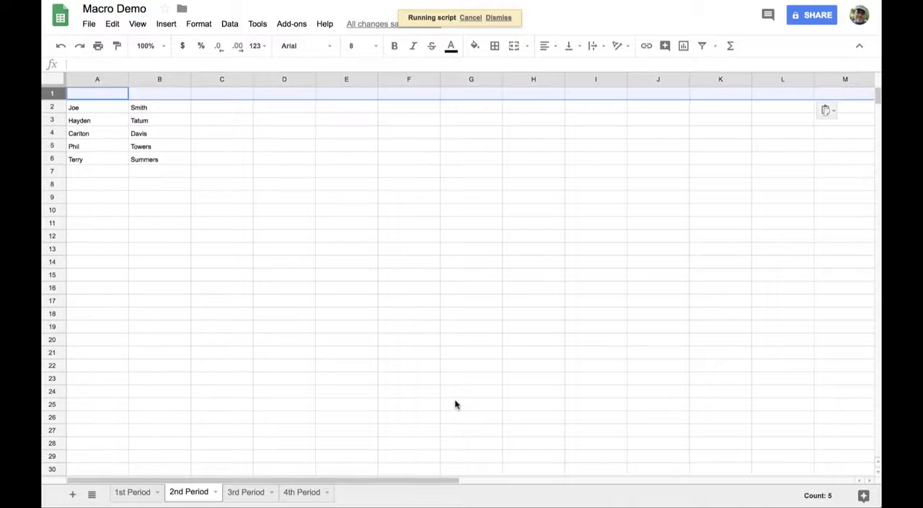
Paste the student names into A1 of the 3rd Period sheet and run the Create Chart of Student Assignments macro.
left_click(245, 491)
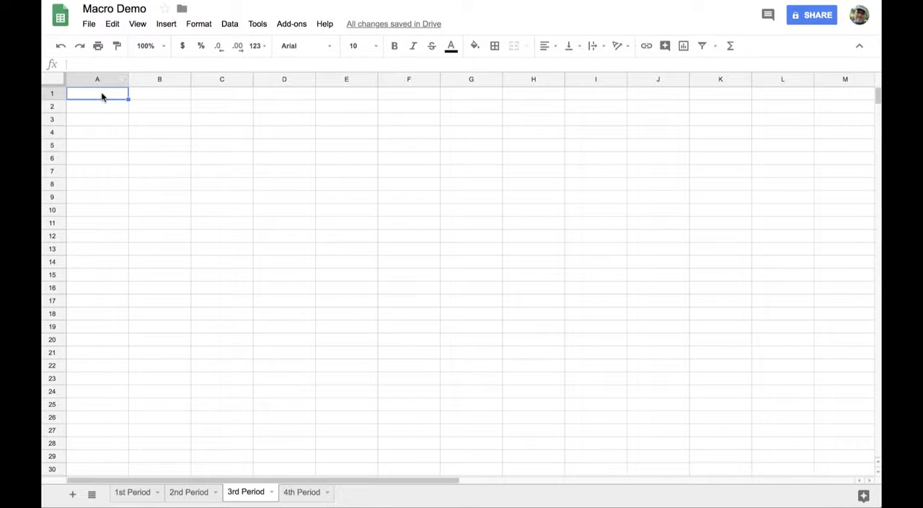
type("Joe Smith Hayden Tatum Carlton Davis Phil Towers Terry Summers")
left_click(258, 23)
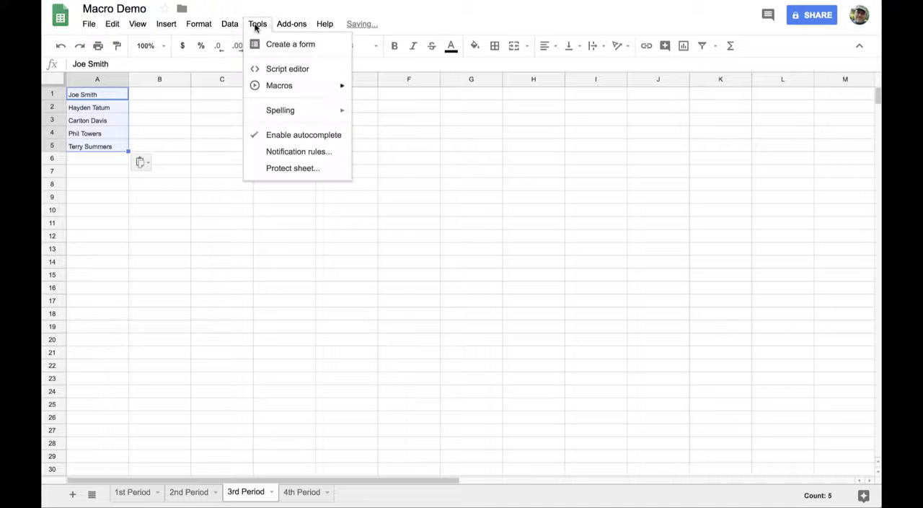
mouse_move(292, 90)
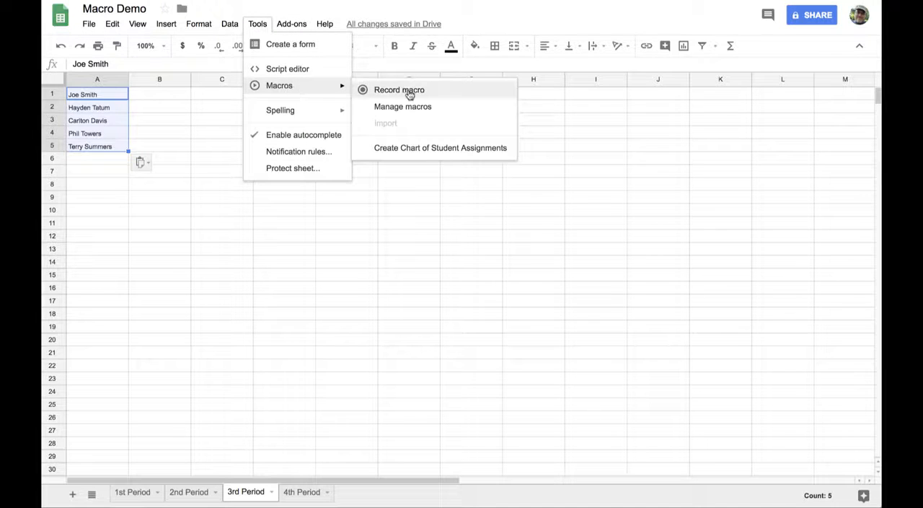
left_click(421, 149)
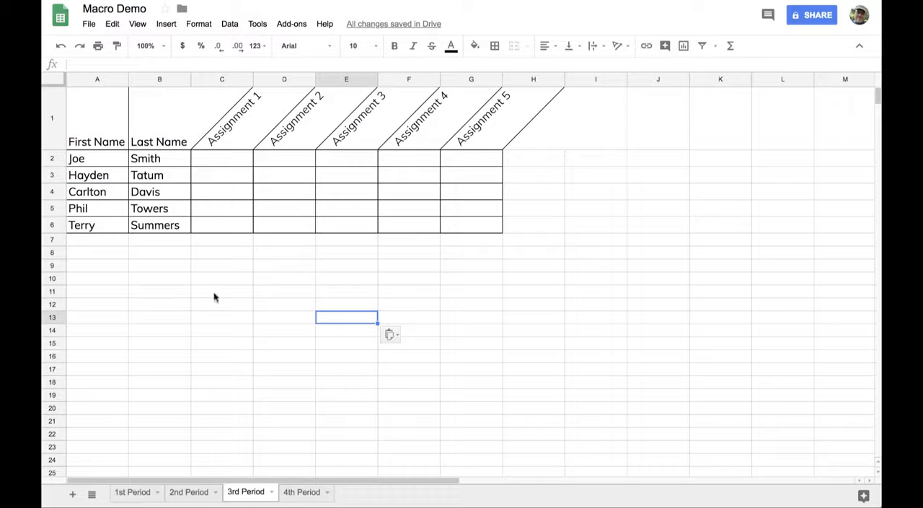
Paste the student names into A1 of the 4th Period sheet and run the Create Chart of Student Assignments macro.
left_click(300, 492)
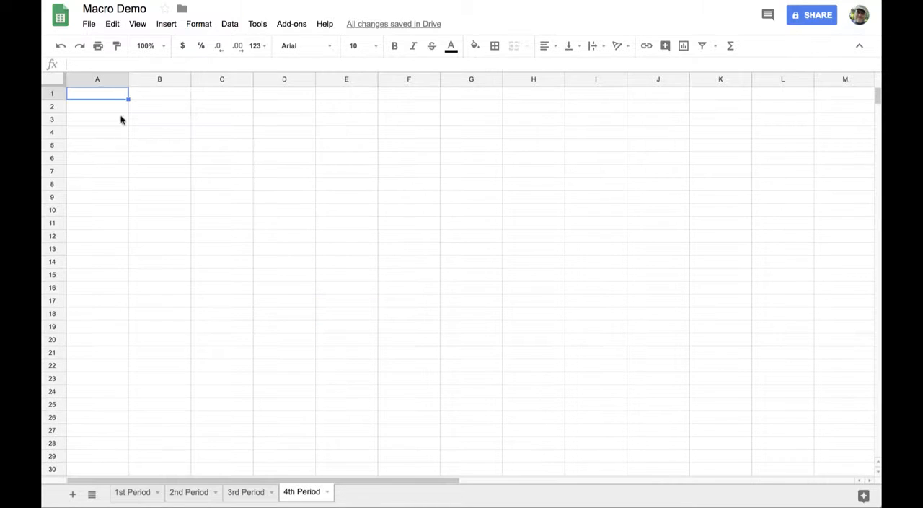
type("Joe Smith Hayden Tatum Carlton Davis Phil Towers Terry Summers")
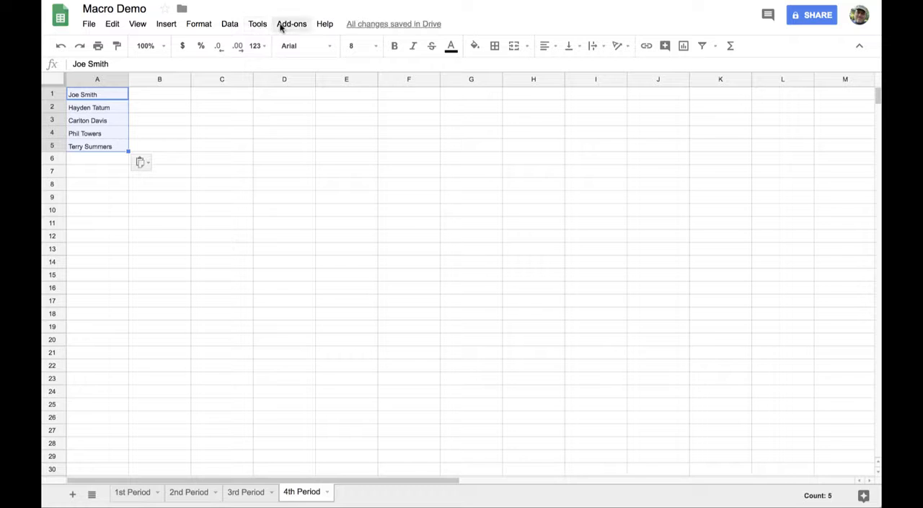
left_click(256, 24)
mouse_move(282, 84)
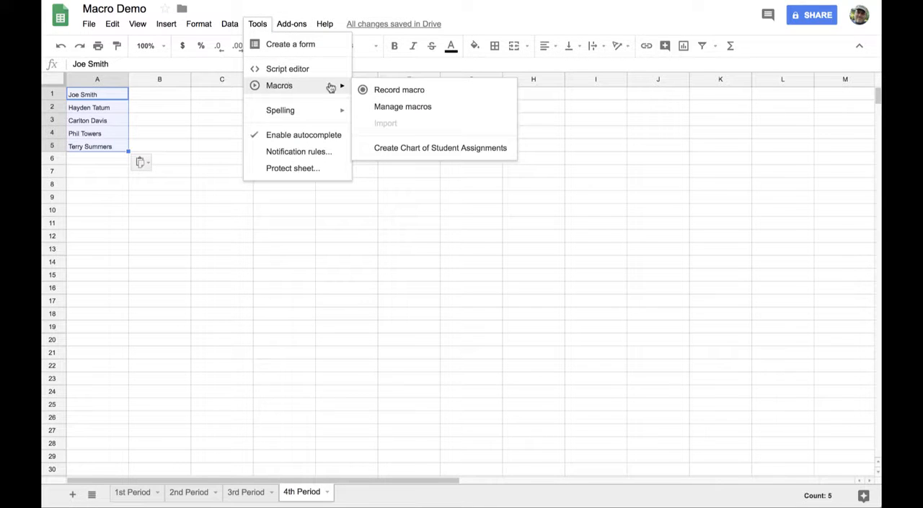
left_click(400, 148)
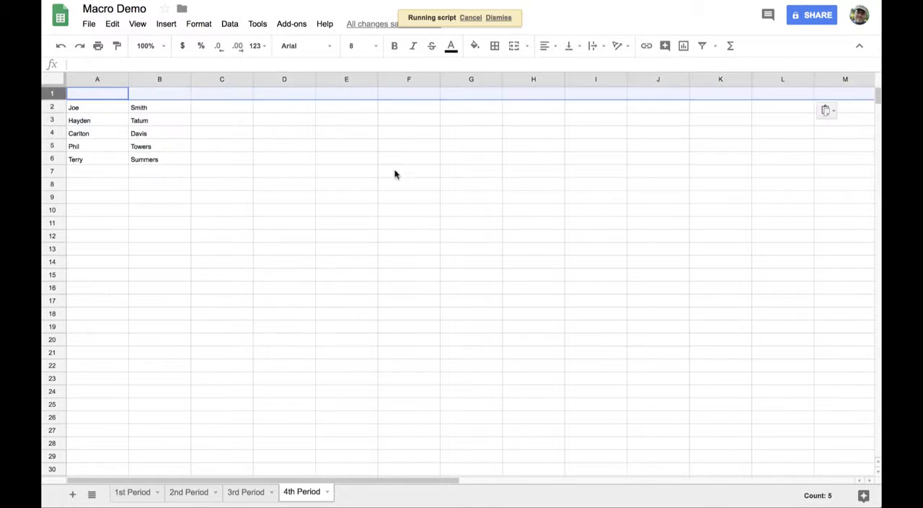